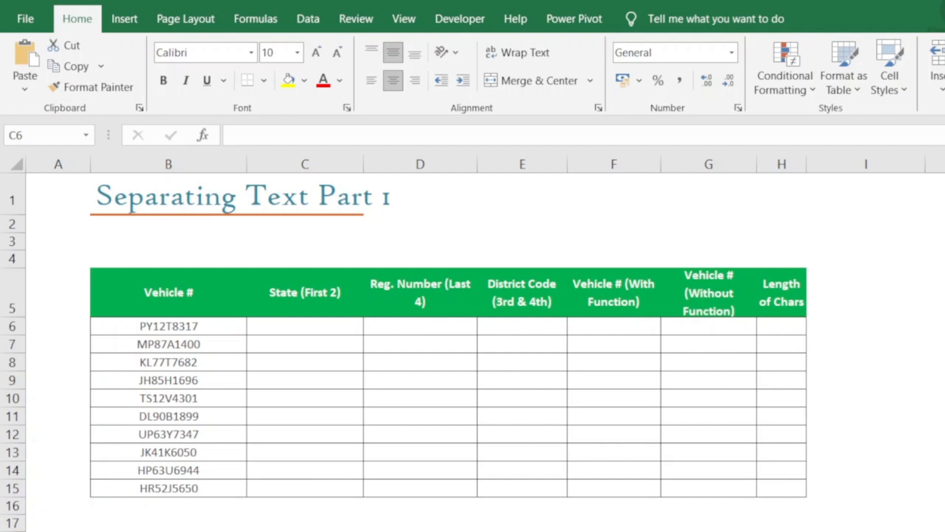
- Enter =LEFT(B6,2) in C6 to extract the first two characters of the vehicle number as the state
left_click(295, 324)
type("=")
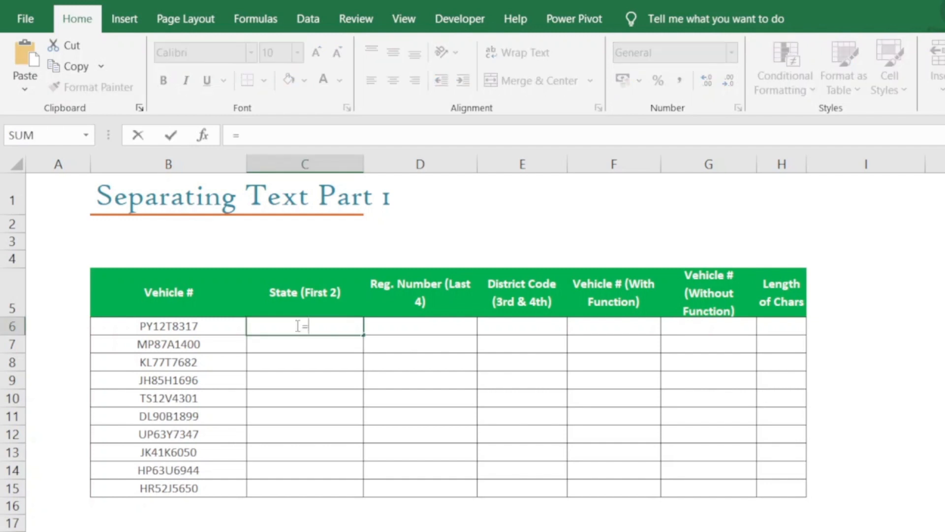
type("left")
key("Tab")
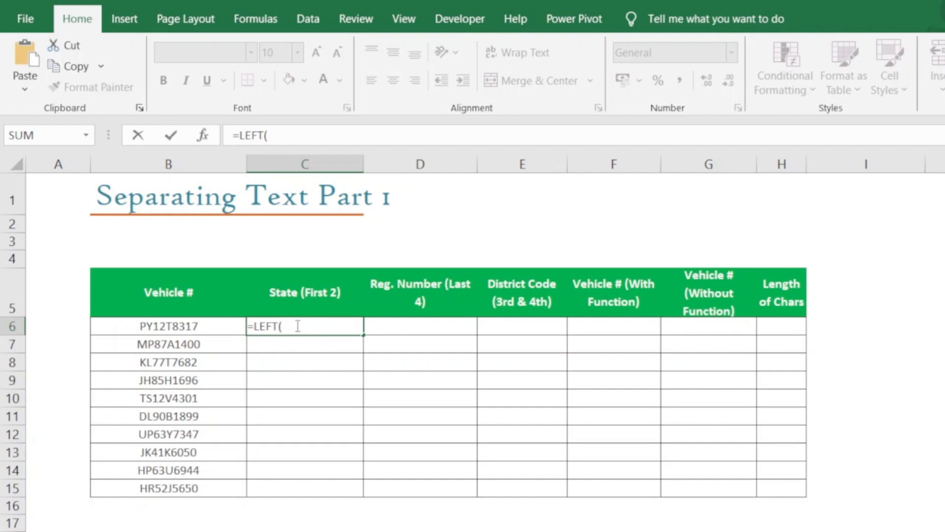
left_click(182, 326)
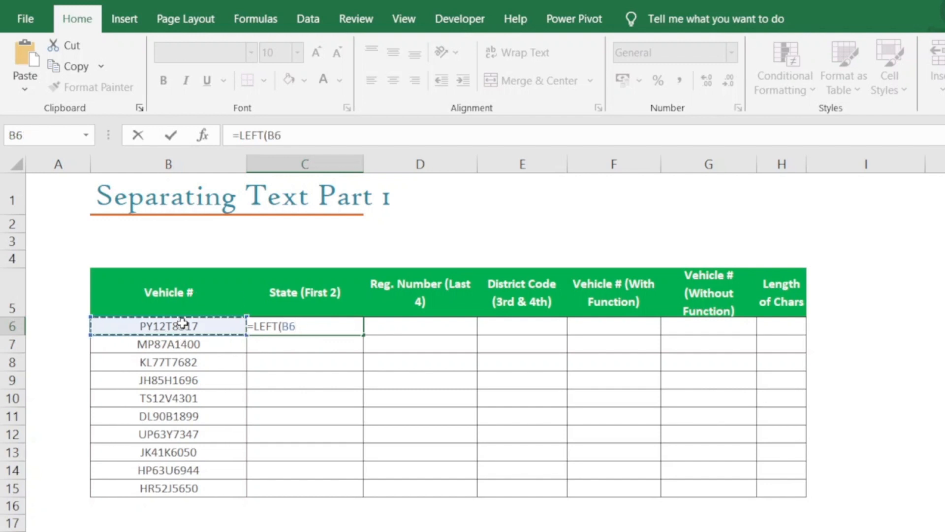
type(",")
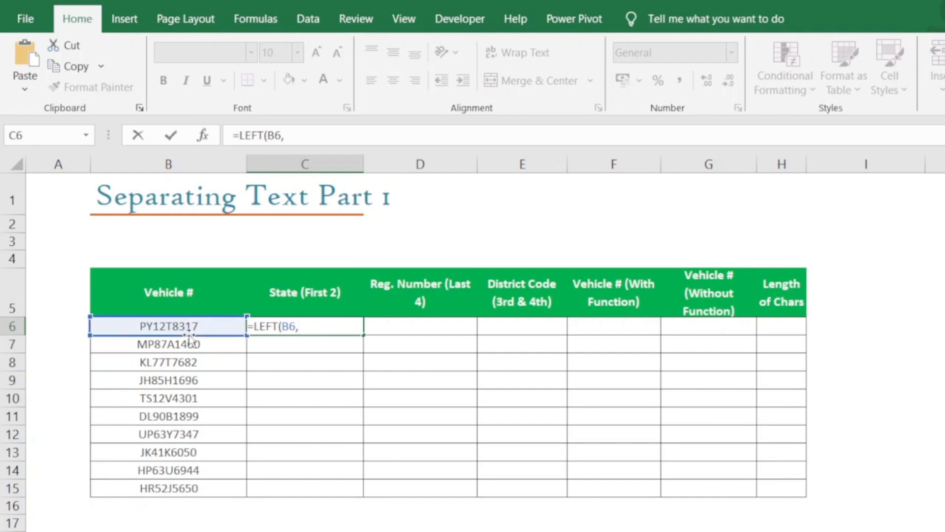
type("2)")
key("Return")
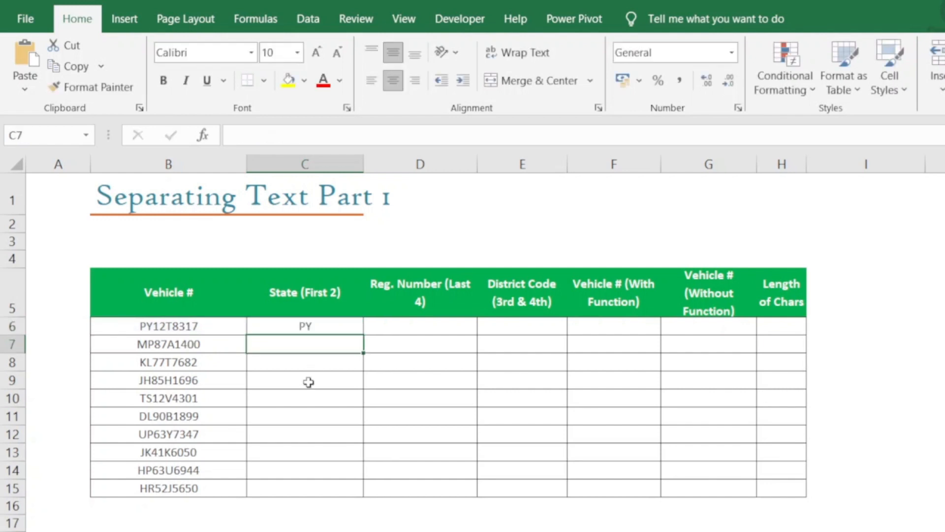
- Fill the LEFT formula from C6 down the State column to row 15
left_click(317, 326)
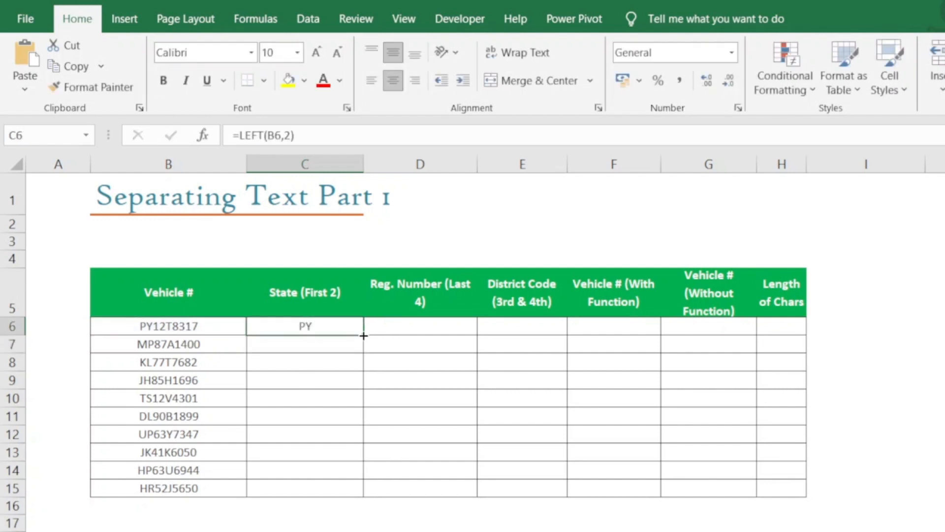
double_click(364, 335)
left_click(425, 333)
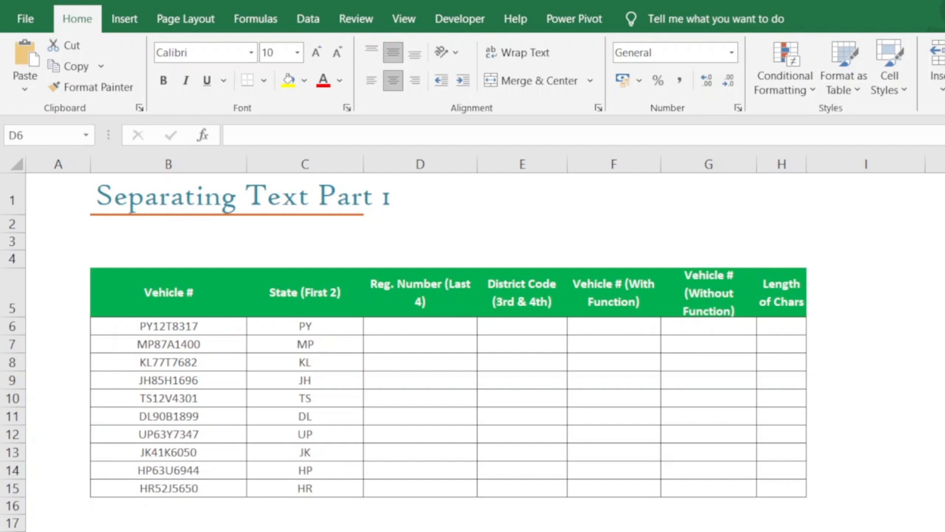
- Enter =RIGHT(B6,5) in D6 to extract the last five characters of the vehicle number
left_click(388, 325)
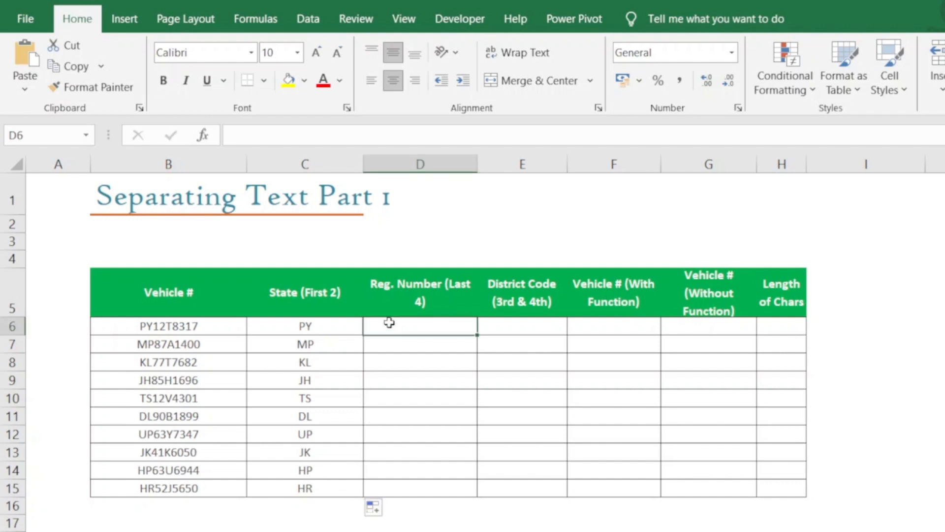
type("=right")
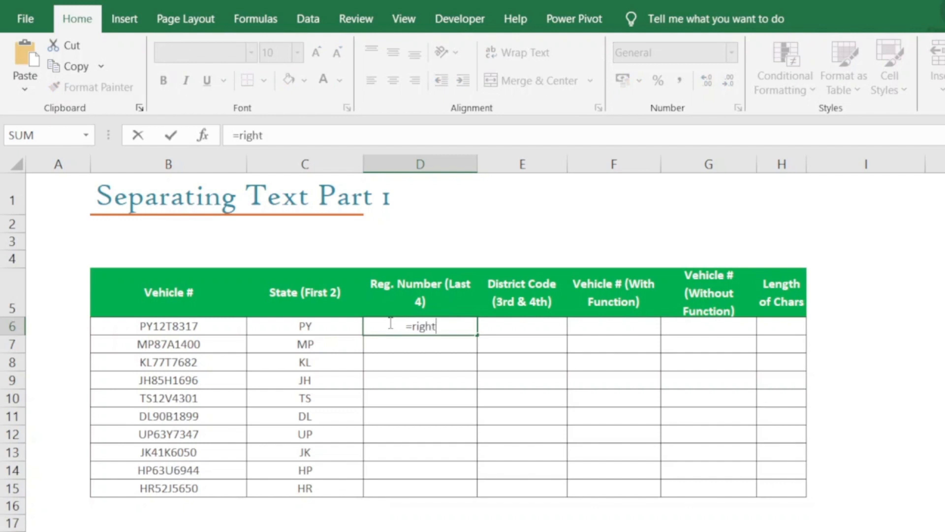
key("Tab")
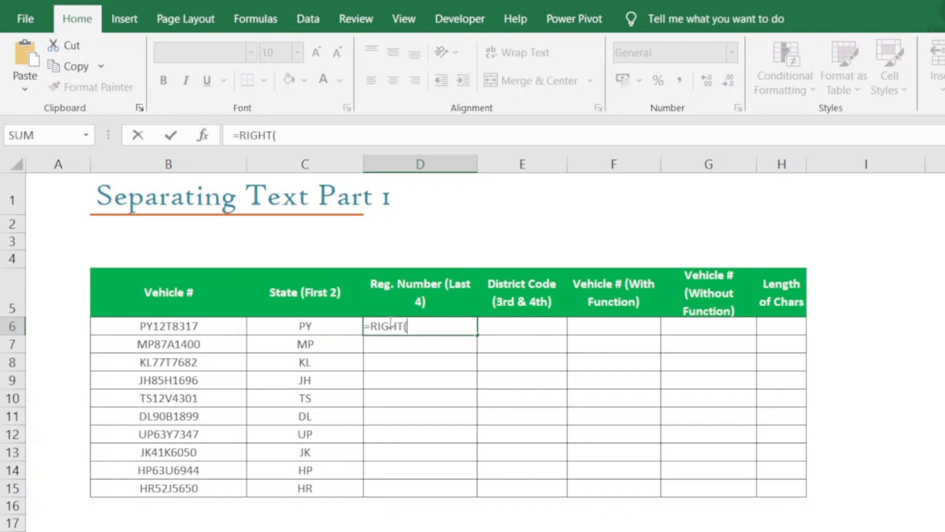
left_click(191, 328)
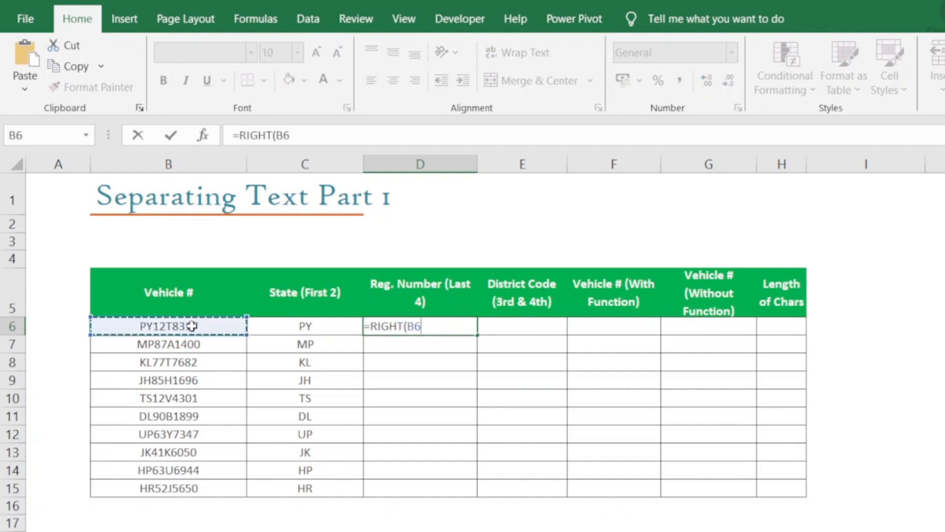
type(",")
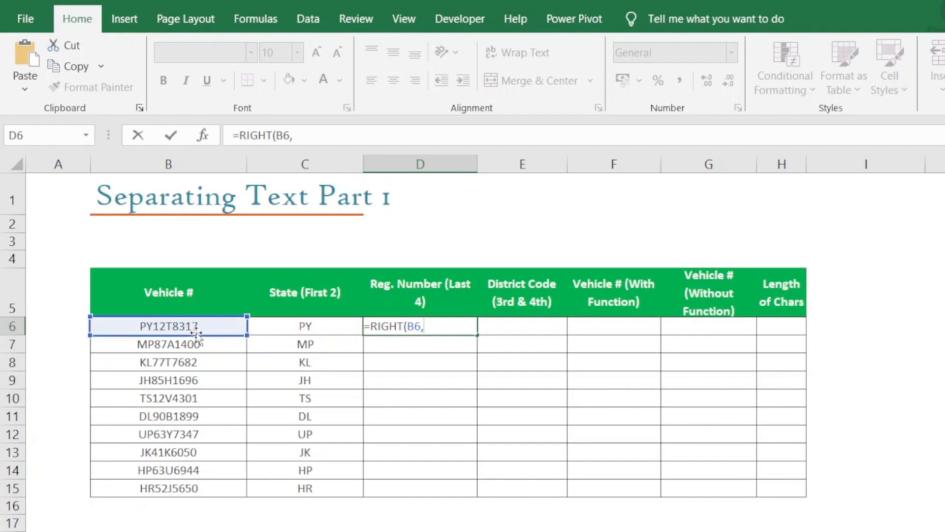
type("5)")
key("Return")
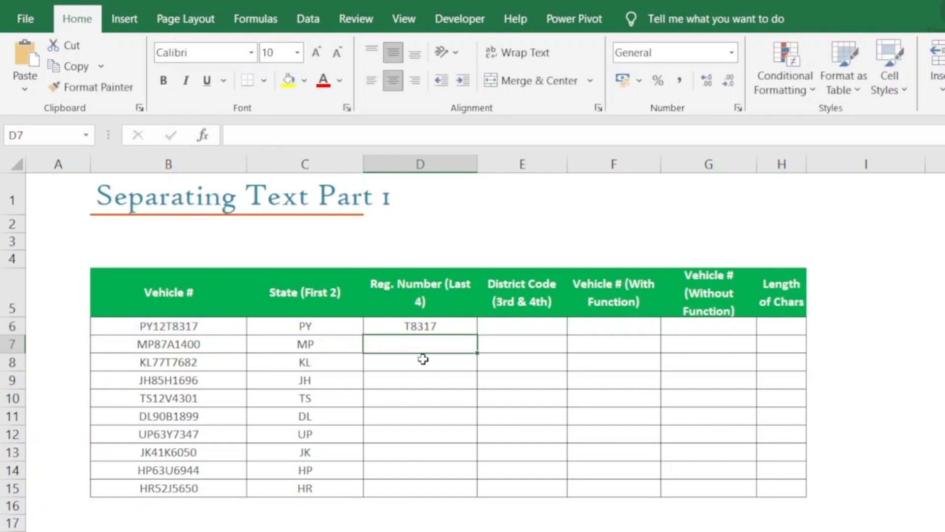
- Change the D5 header to "Reg. Number (Last 5)" and fill the RIGHT formula from D6 down to row 15
left_click(423, 293)
left_click(337, 133)
key("BackSpace")
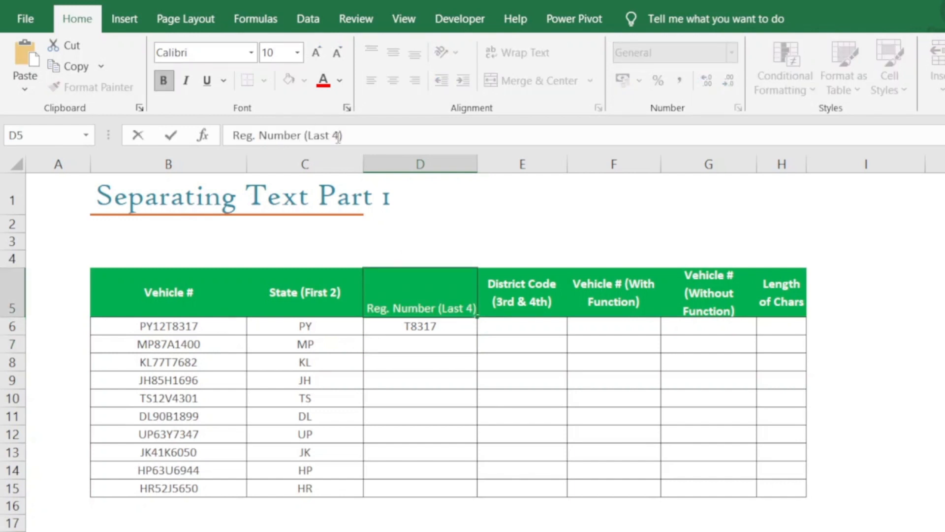
type("5")
key("Return")
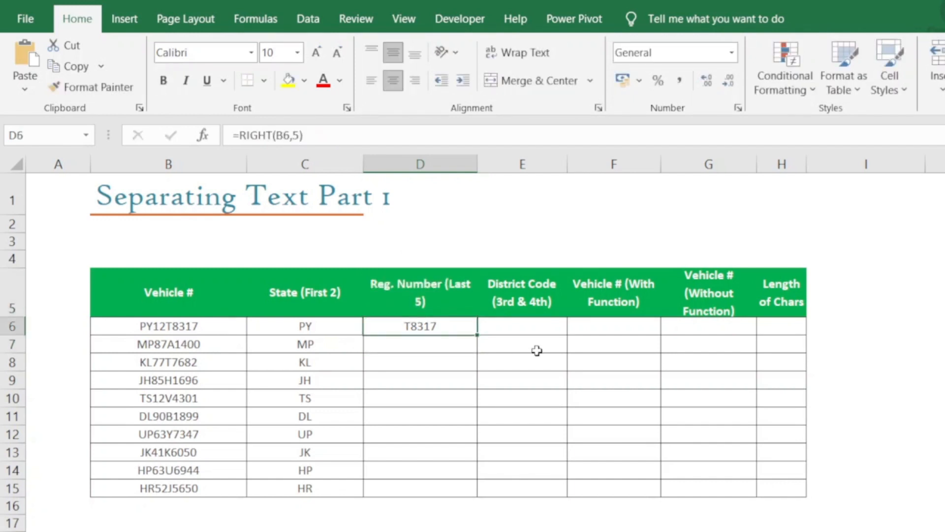
double_click(478, 335)
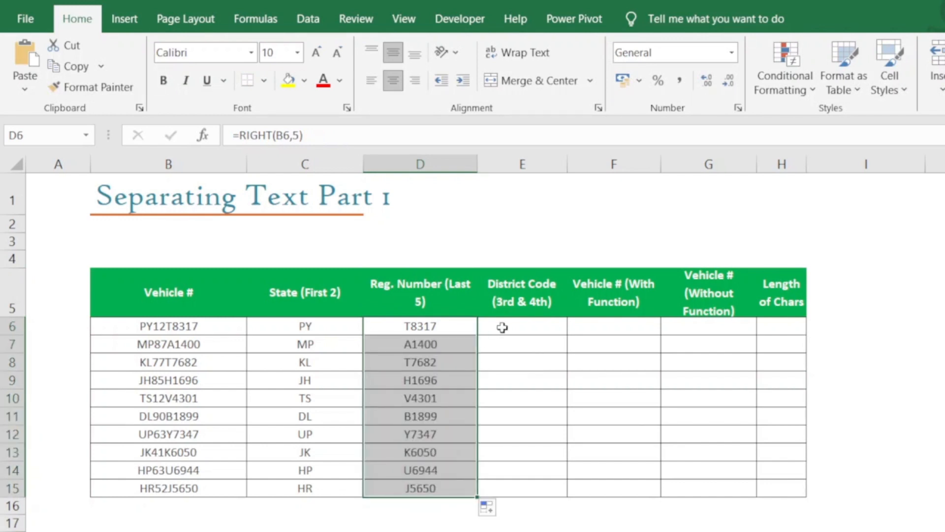
left_click(502, 326)
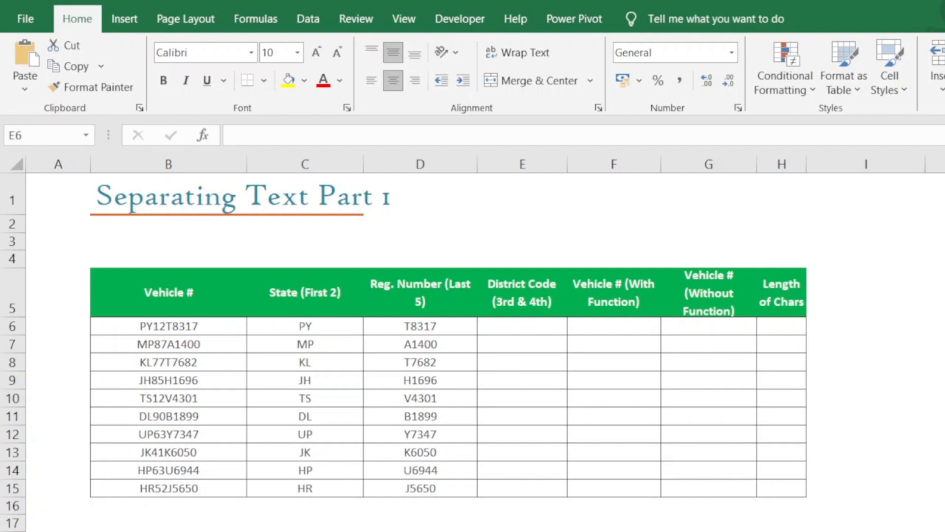
- Enter =MID(B6,3,2) in E6 to extract the third and fourth characters as the district code
left_click(528, 325)
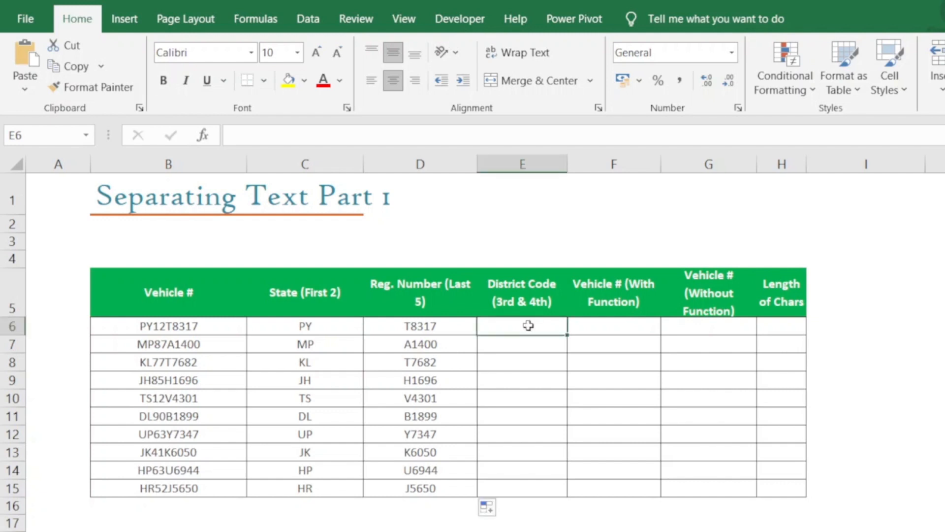
type("=mid")
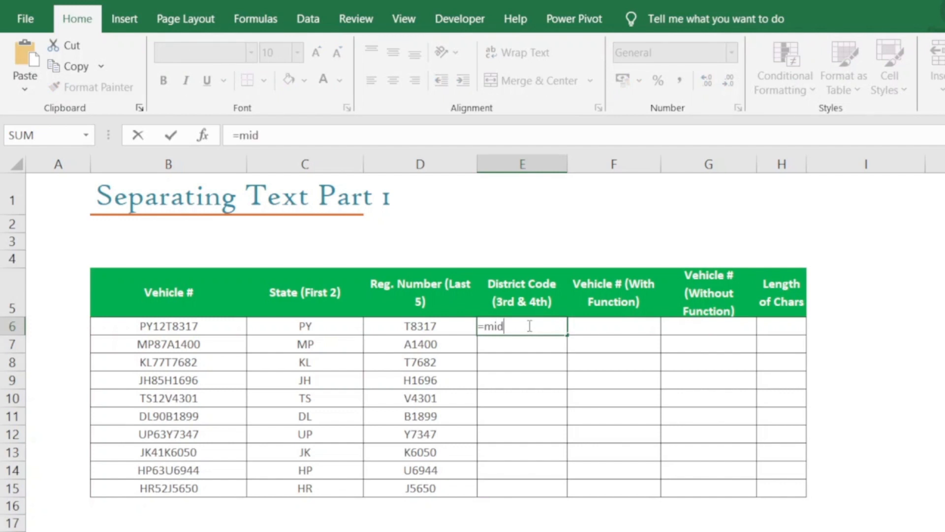
key("Tab")
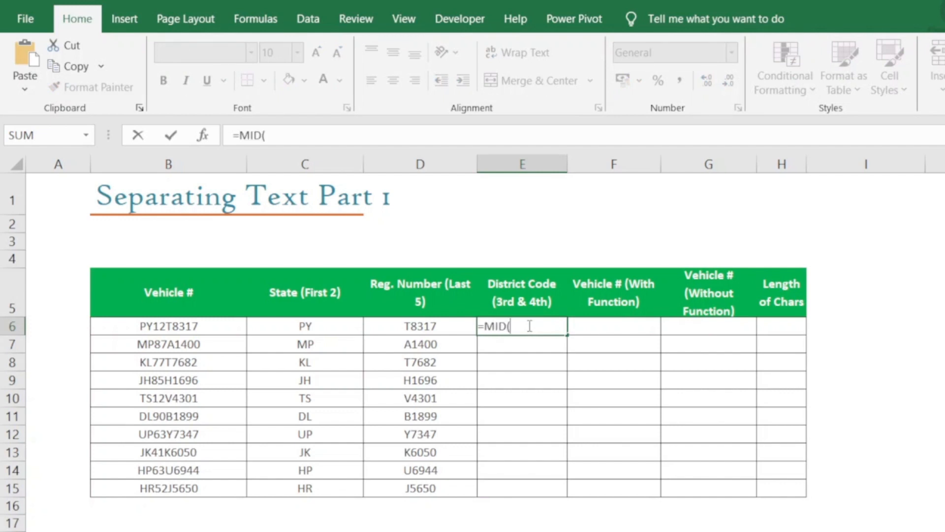
left_click(174, 324)
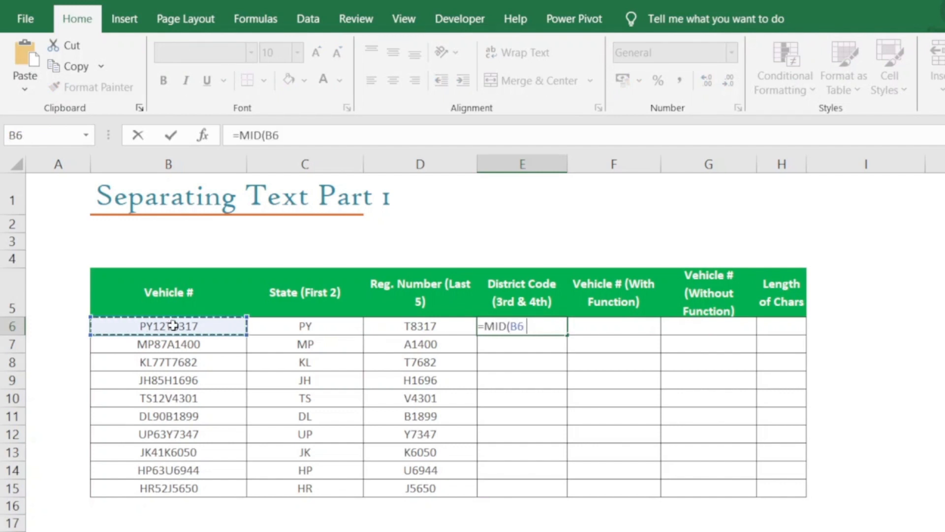
type(",")
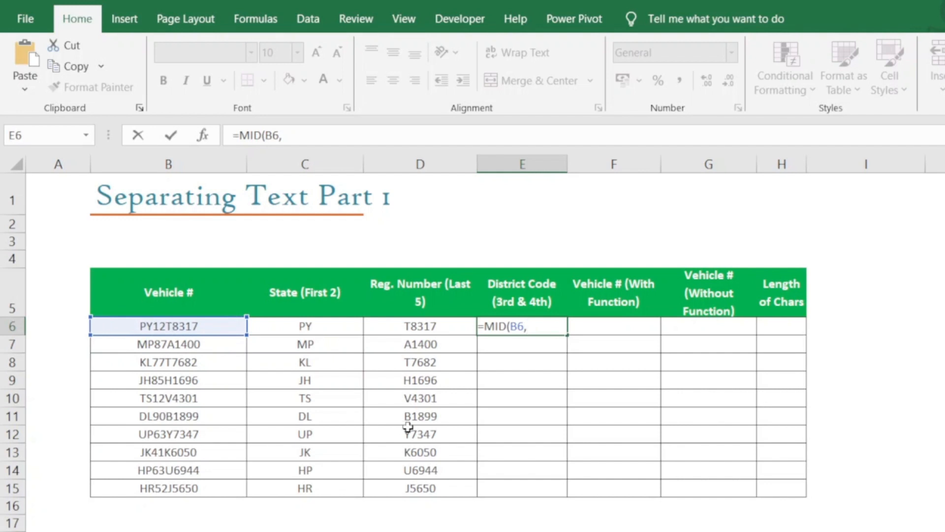
type("3")
type(",2)")
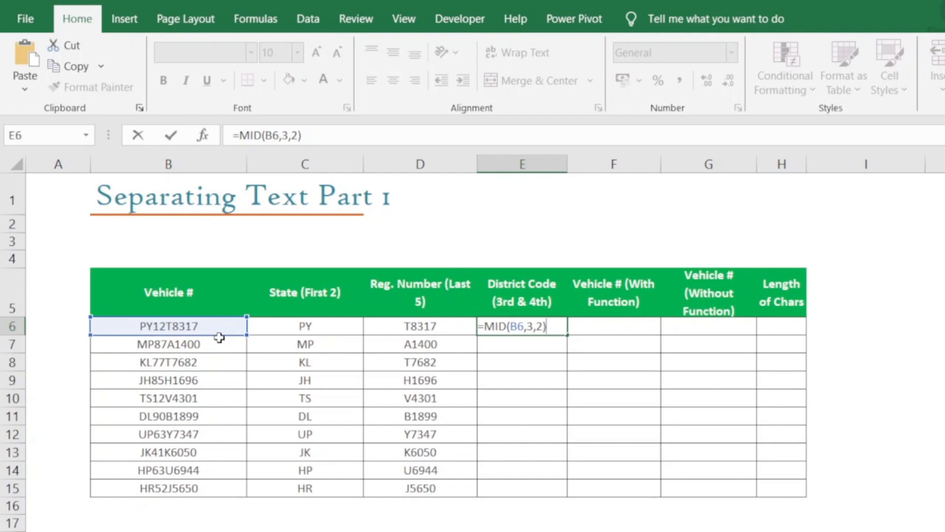
key("Return")
- Fill the MID formula from E6 down the District Code column to row 15
left_click(554, 326)
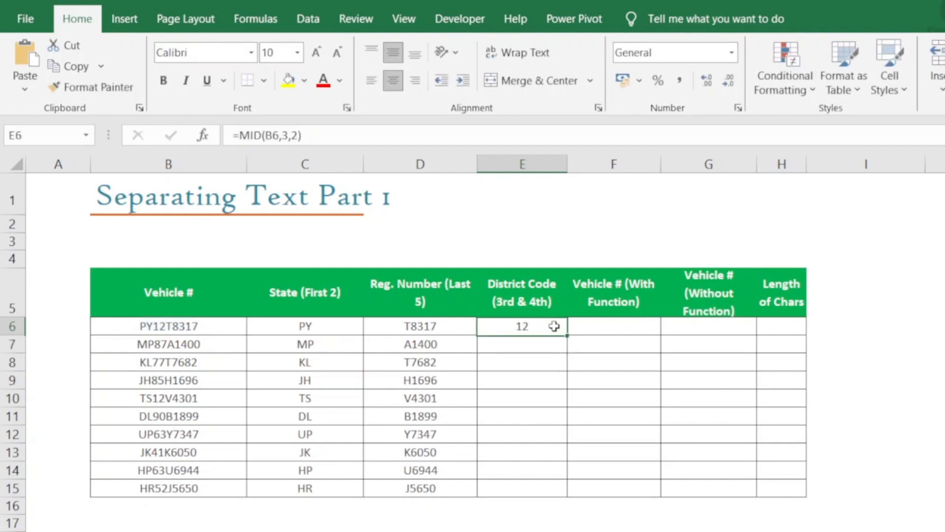
double_click(566, 335)
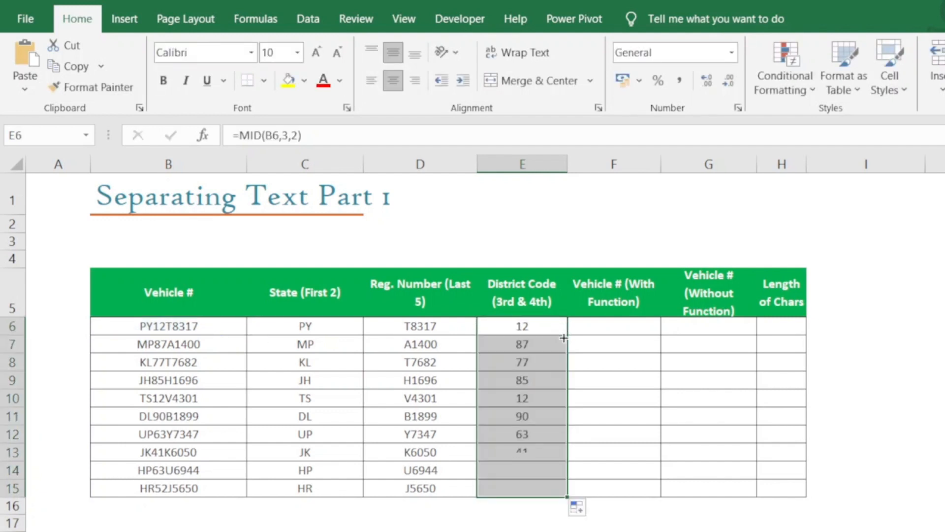
left_click(619, 332)
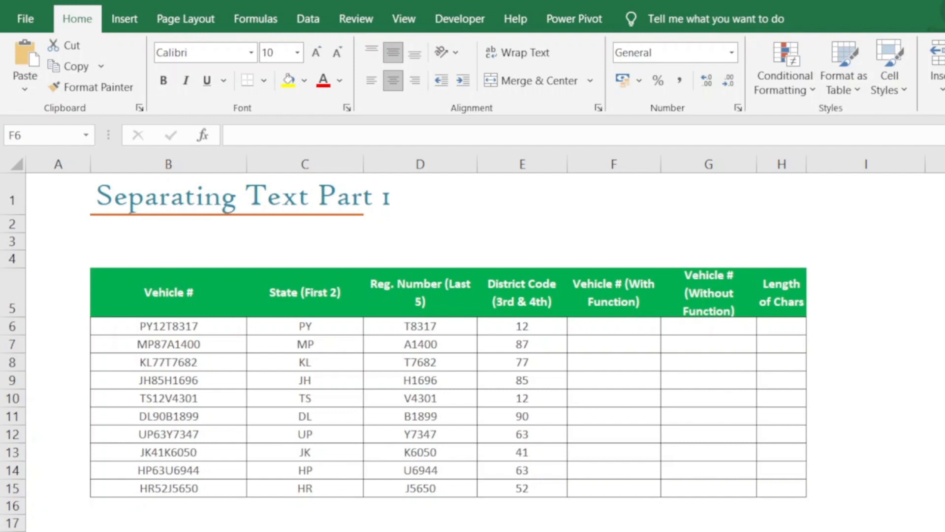
- Enter =CONCAT(C6,E6,D6) in F6 to rebuild the vehicle number from state, district code and registration number
left_click(611, 325)
type("=")
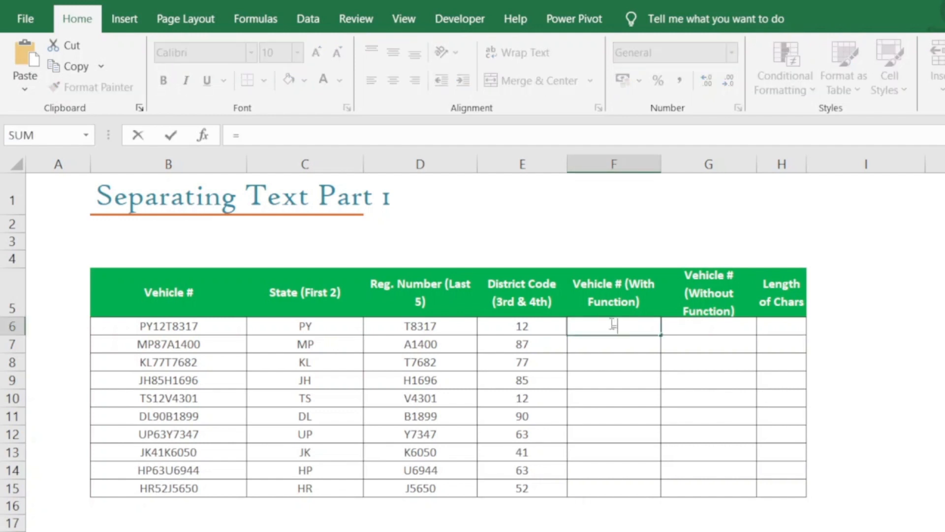
type("con")
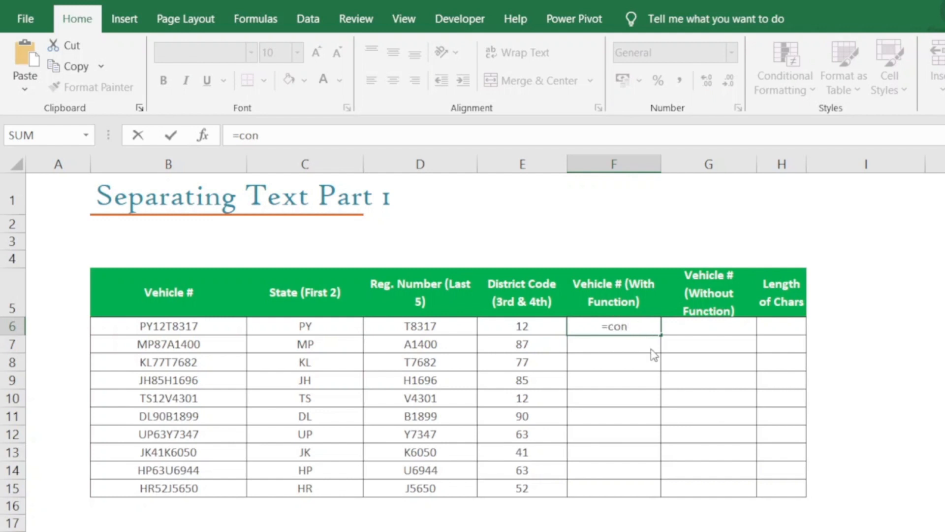
key("Tab")
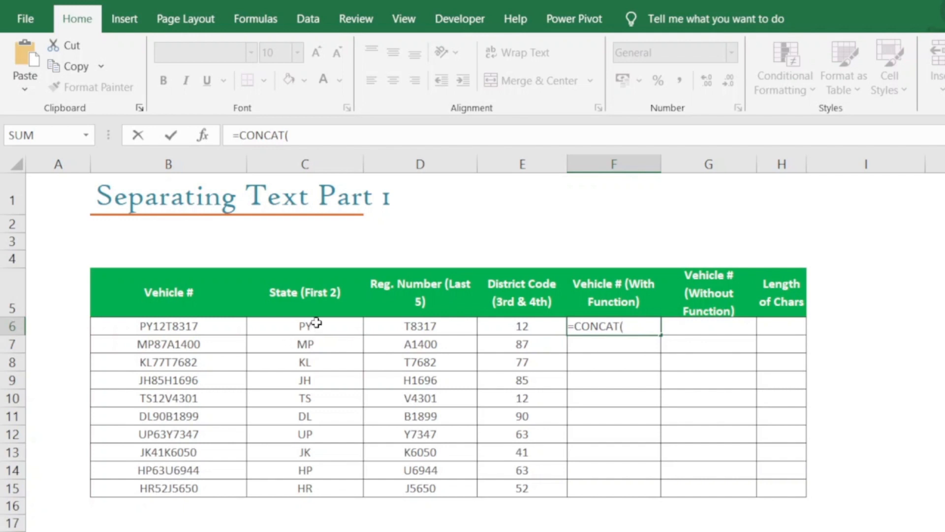
left_click(315, 323)
type(",")
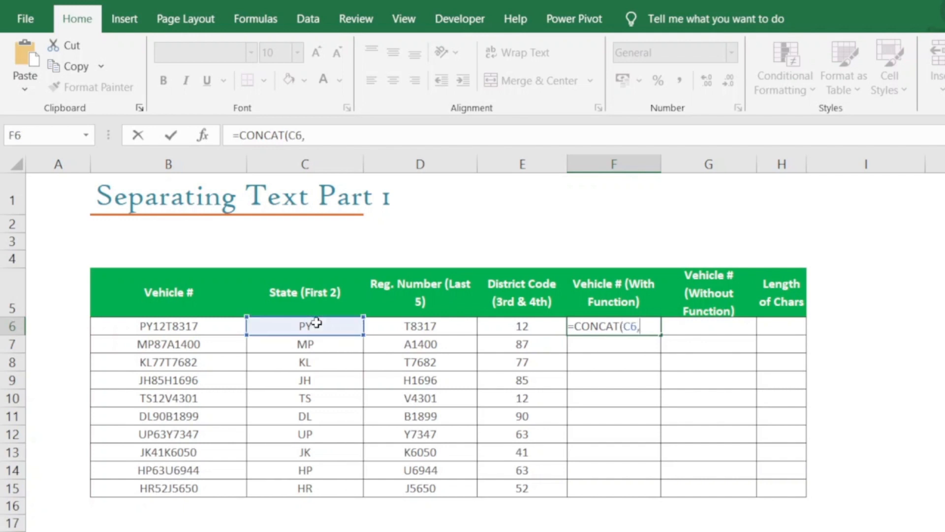
left_click(507, 325)
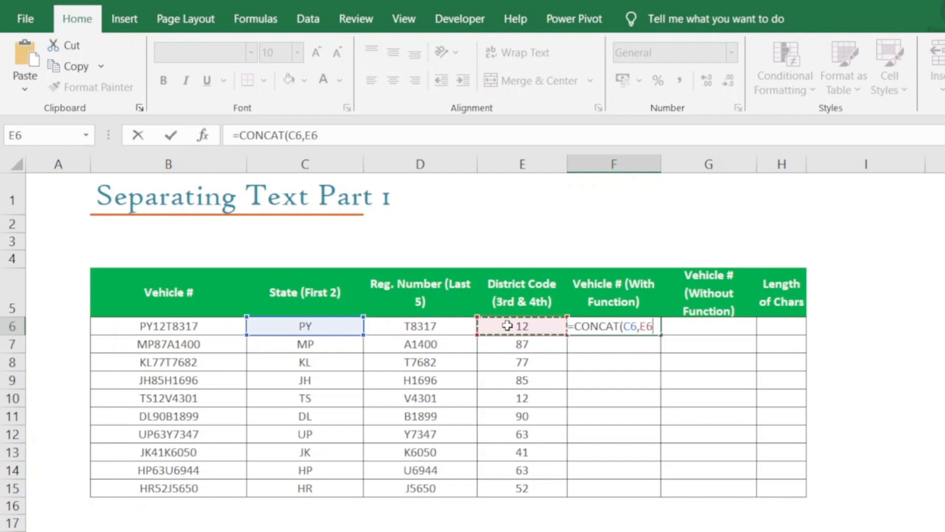
type(",")
left_click(392, 328)
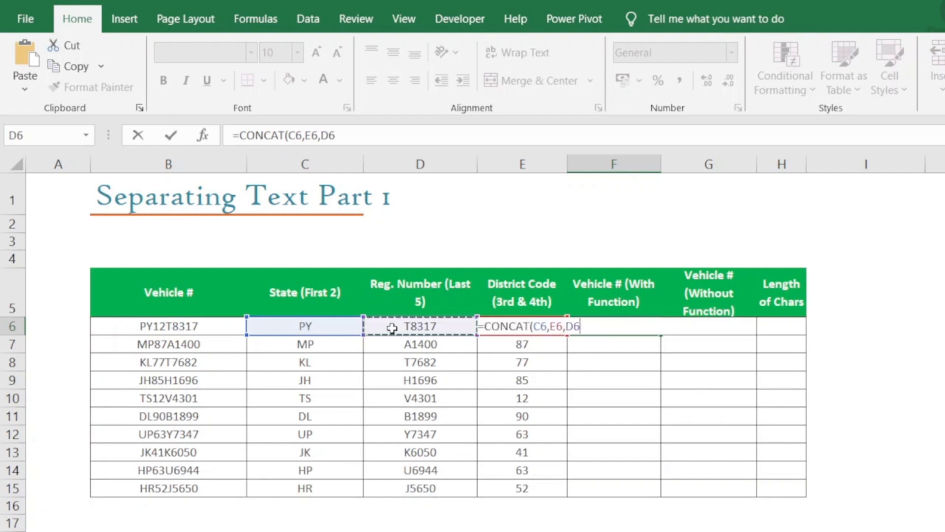
type(")")
key("Return")
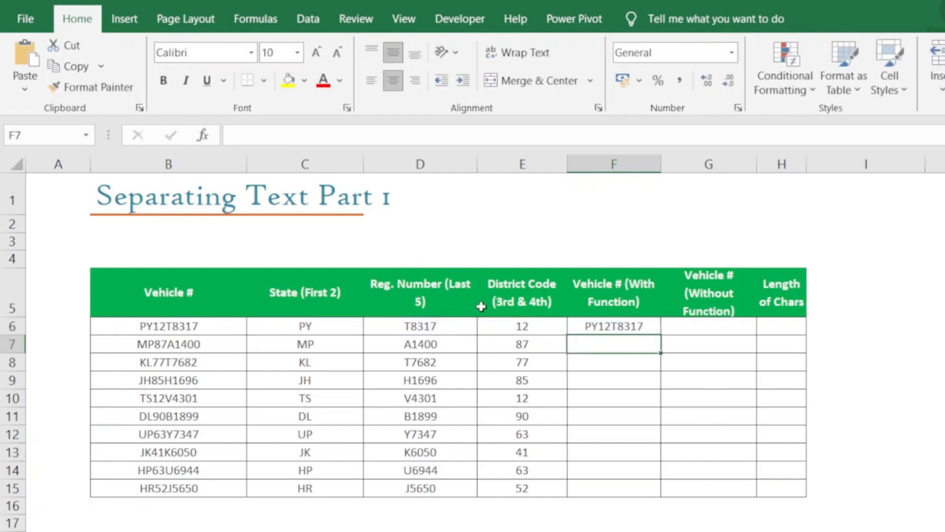
- Fill the CONCAT formula from F6 down the Vehicle # (With Function) column to row 15
left_click(638, 328)
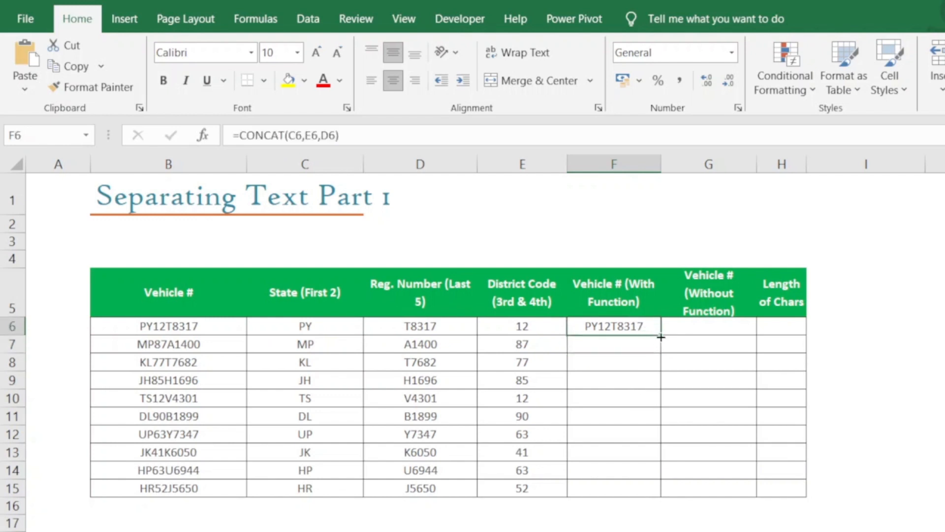
double_click(660, 337)
left_click(734, 330)
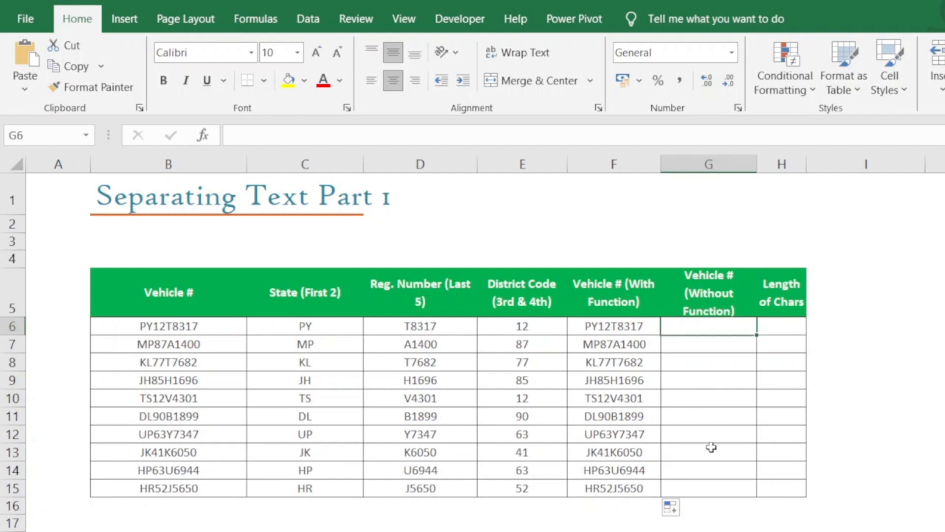
- Enter =C6&E6&D6 in G6 to rebuild the vehicle number without a function, and fill it down the column to row 15
type("=")
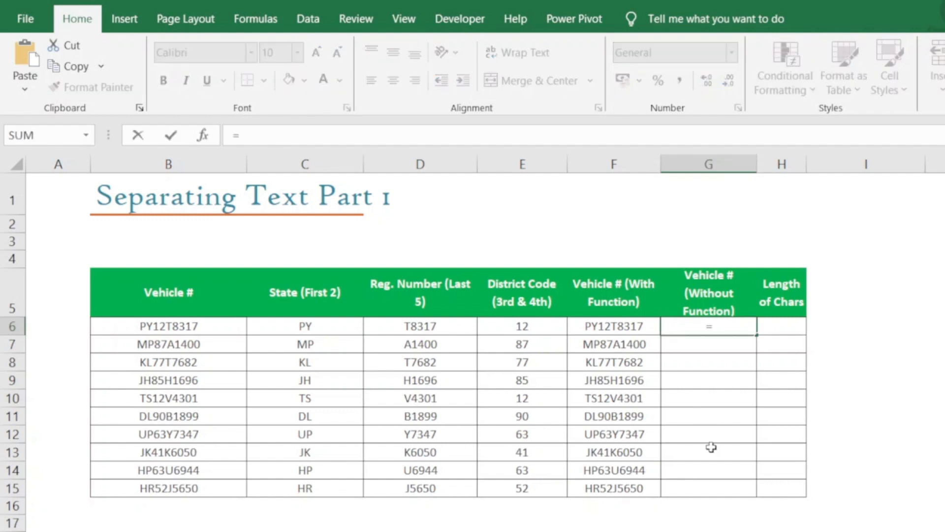
left_click(310, 328)
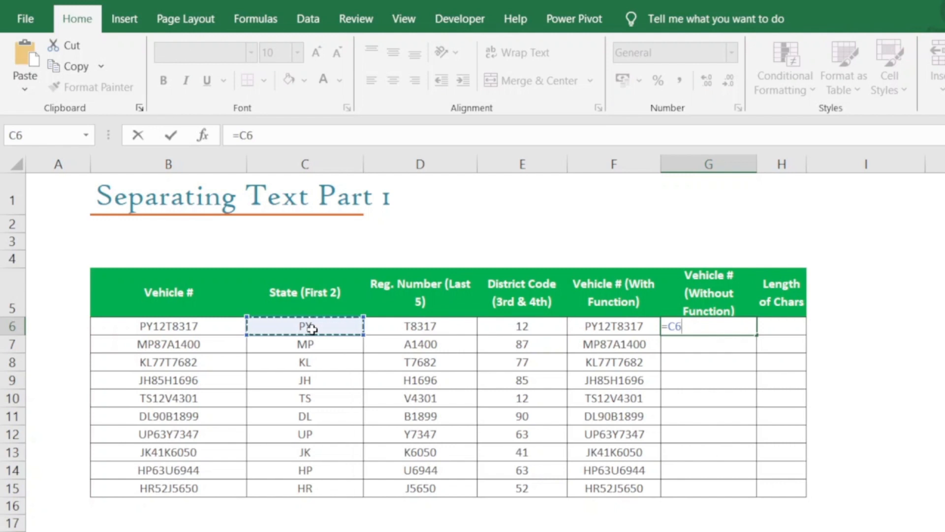
type("&")
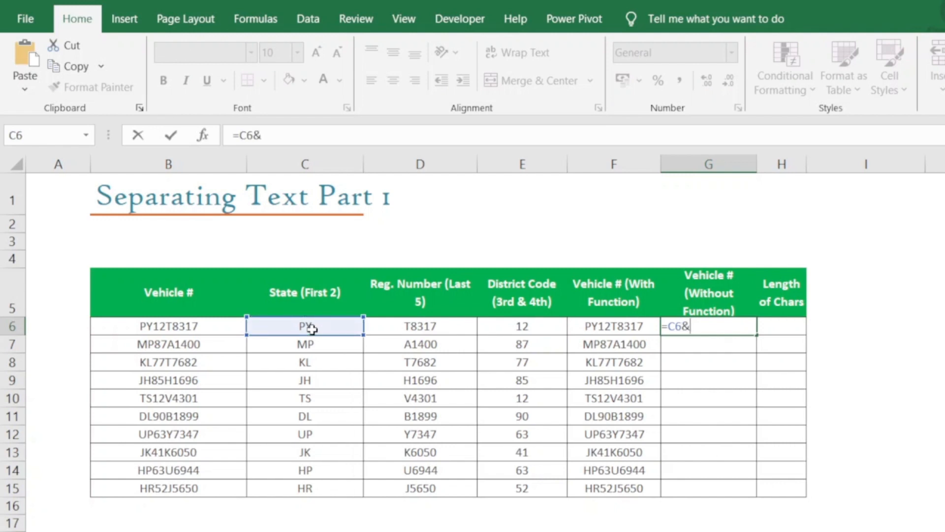
left_click(541, 325)
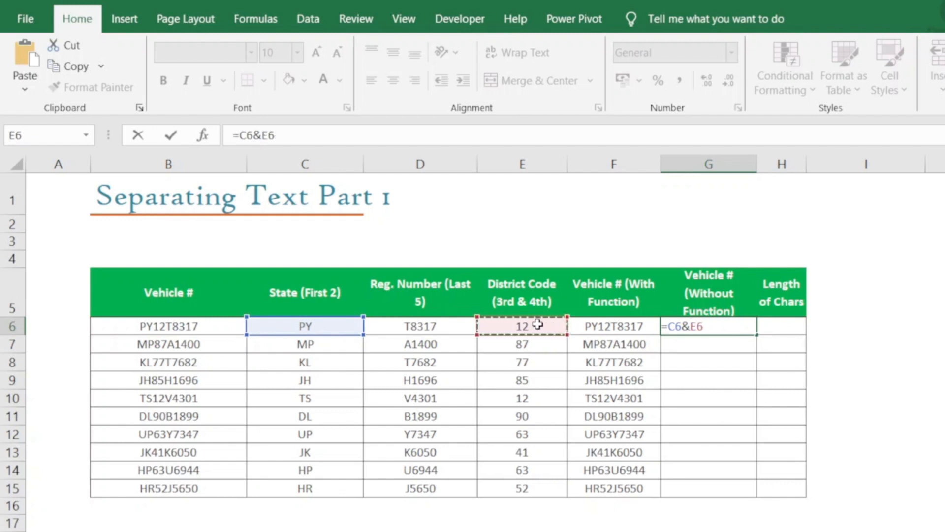
type("&")
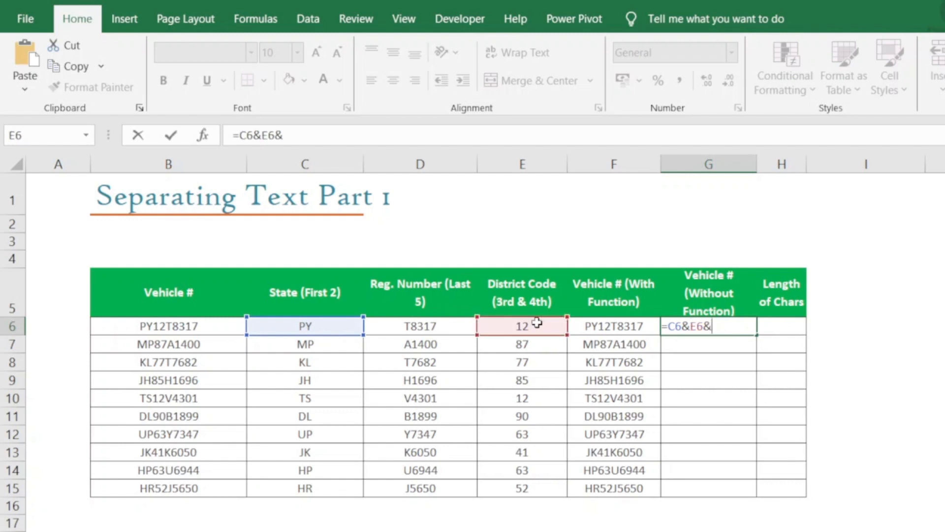
left_click(437, 324)
key("Return")
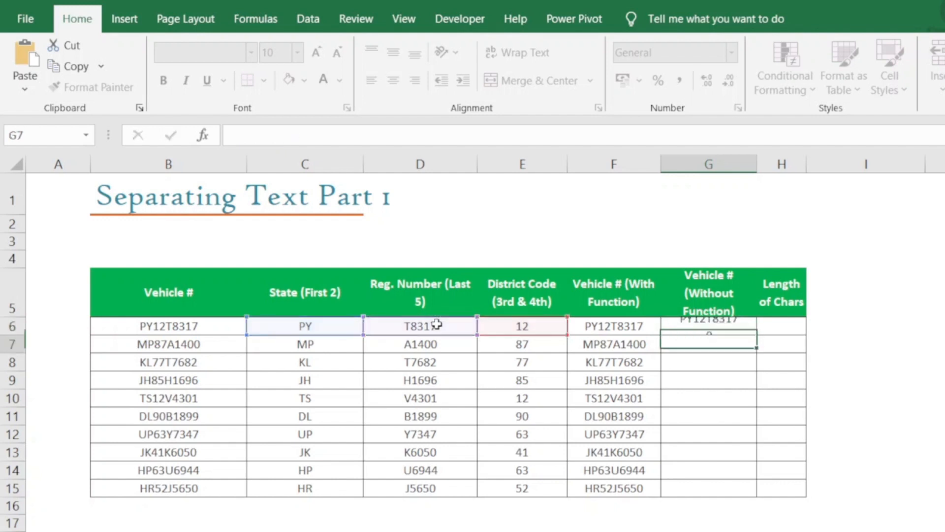
left_click(729, 327)
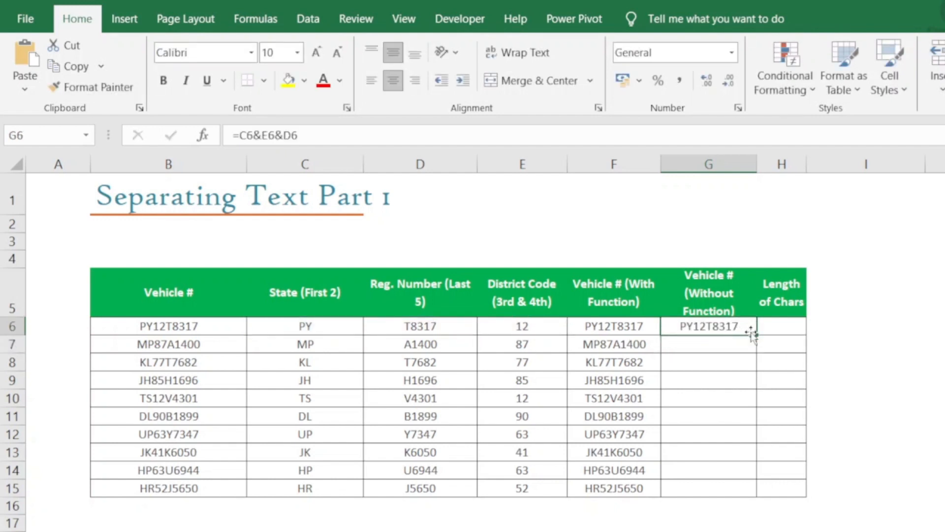
double_click(757, 336)
- Enter =LEN(F6) in H6 to count the vehicle number's characters, and fill it down the Length of Chars column to row 15
left_click(786, 332)
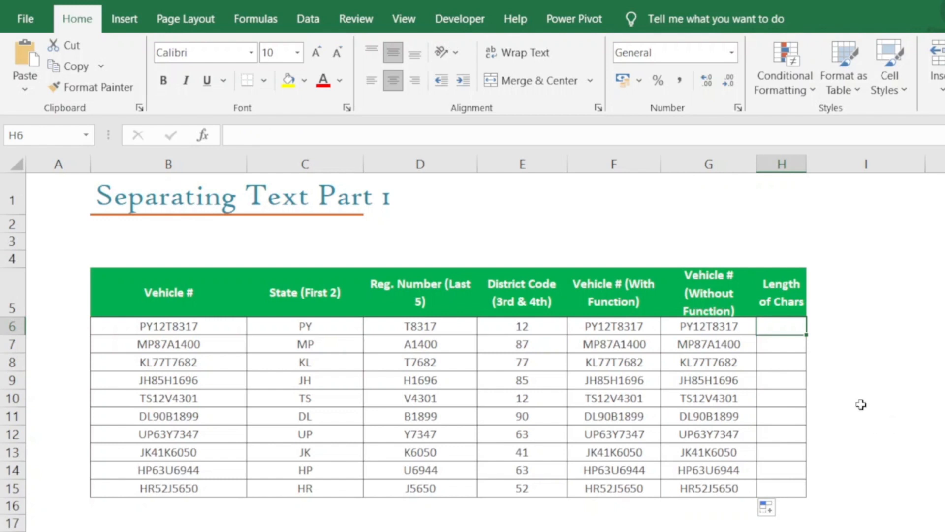
type("=len")
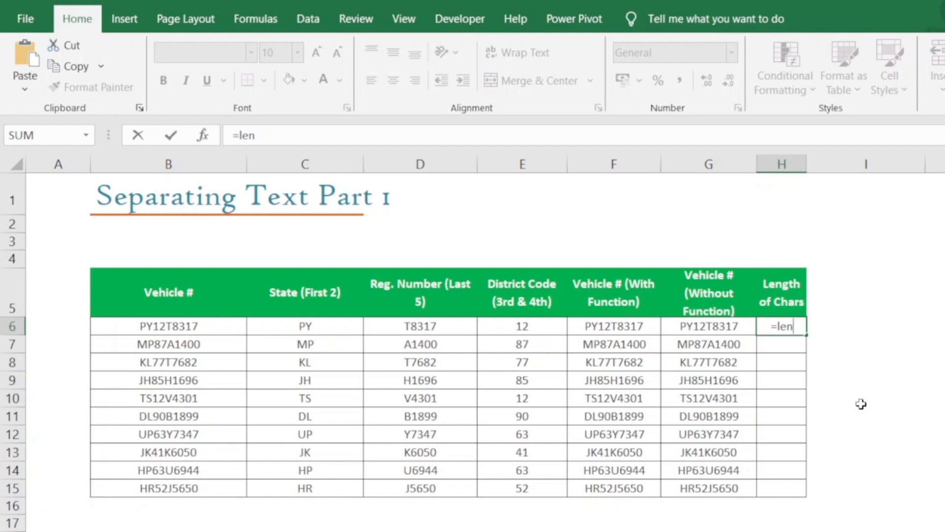
key("Tab")
left_click(131, 325)
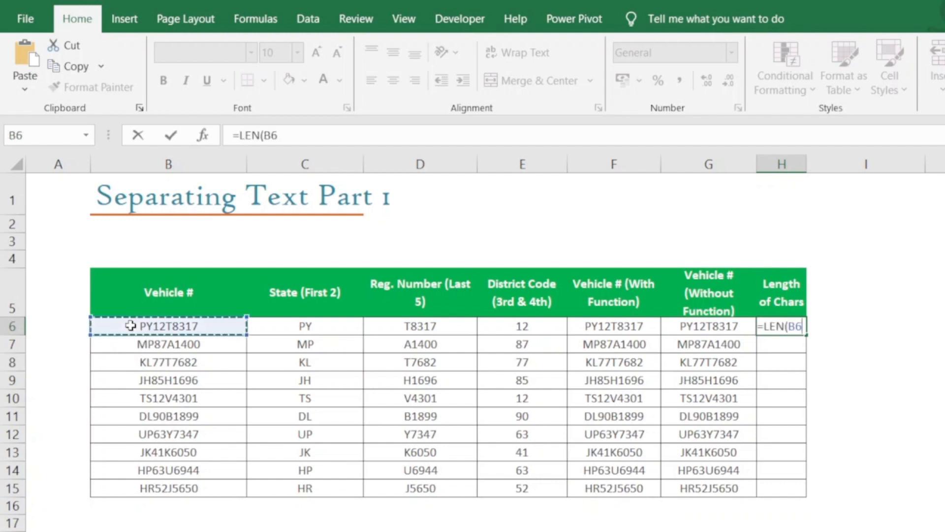
left_click(596, 343)
left_click(598, 325)
key("Return")
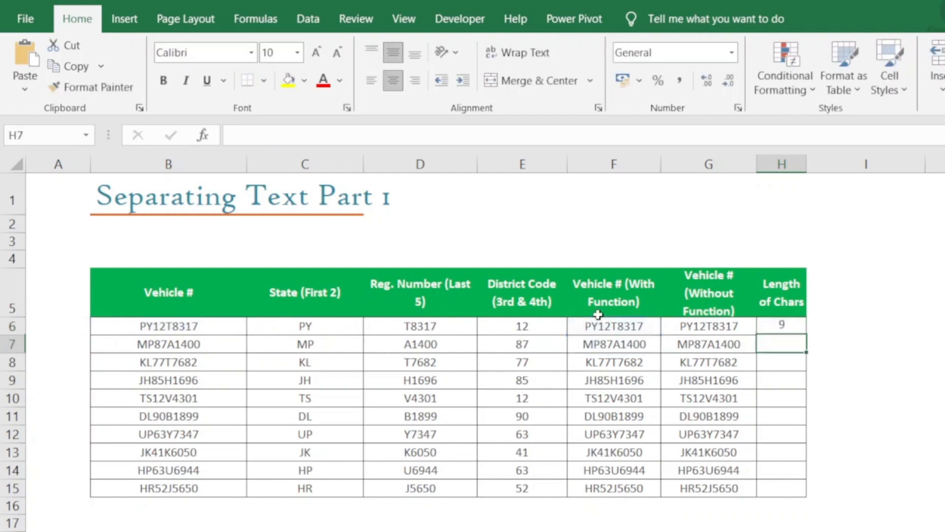
left_click(795, 325)
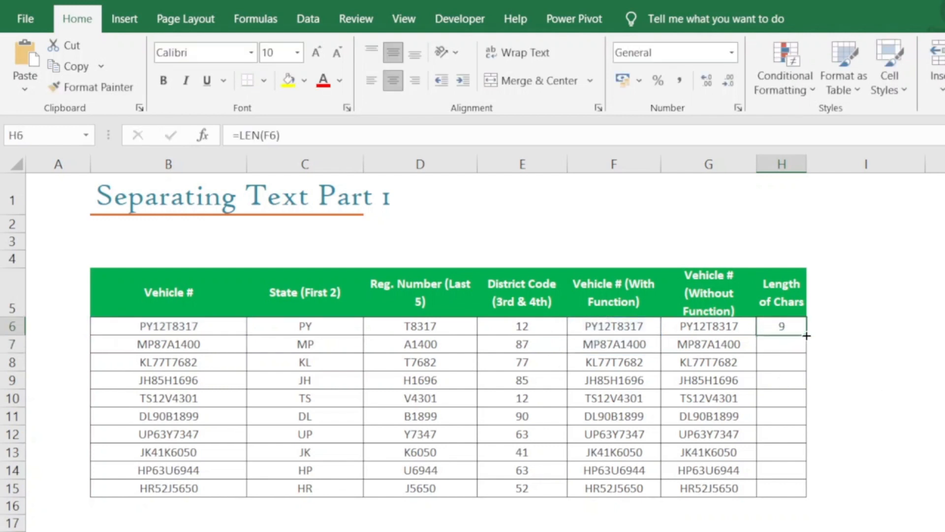
double_click(806, 334)
left_click(866, 334)
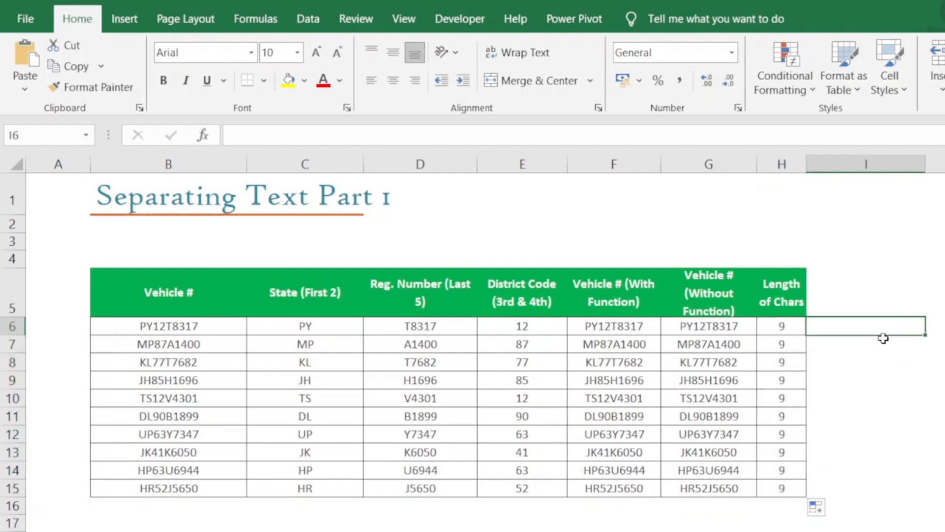